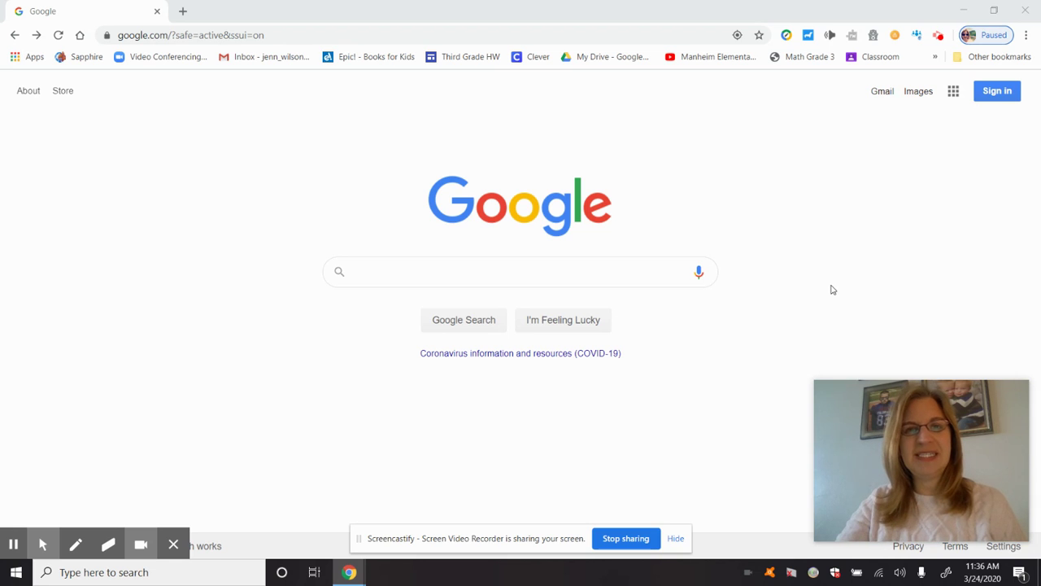
Start Google account sign-in and select the prefilled username in the email field
left_click(341, 34)
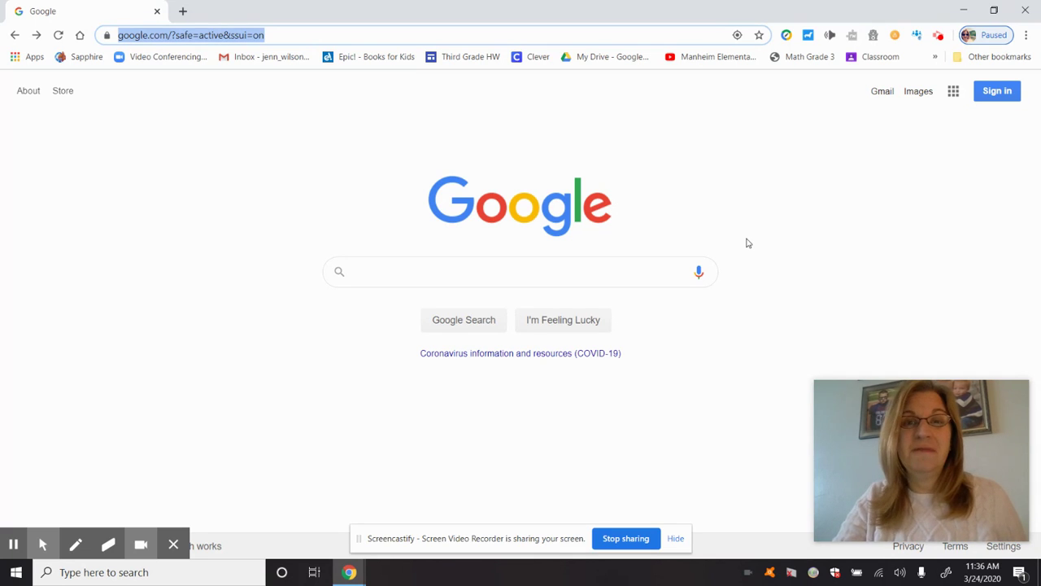
left_click(694, 205)
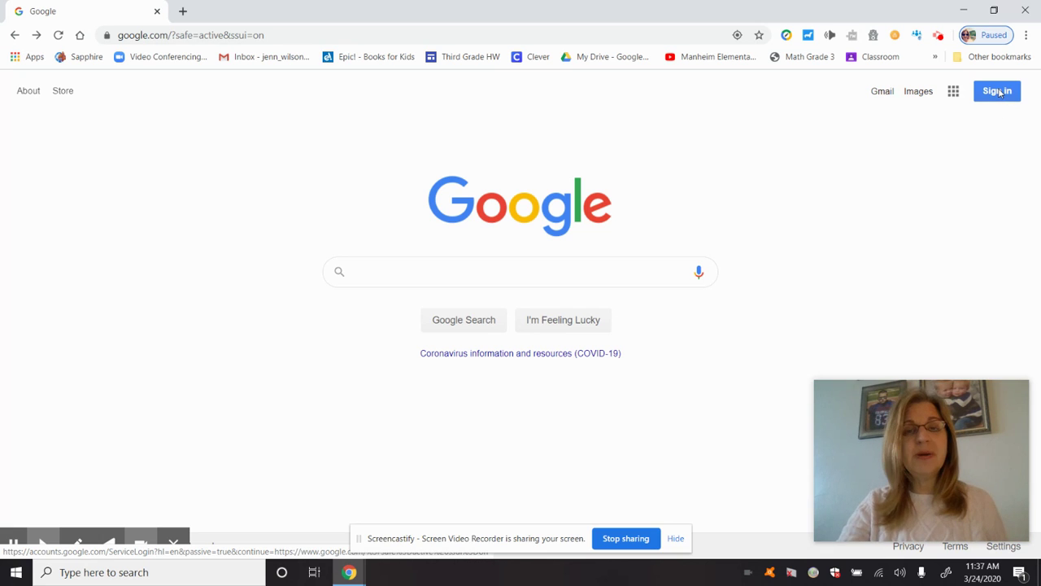
left_click(999, 92)
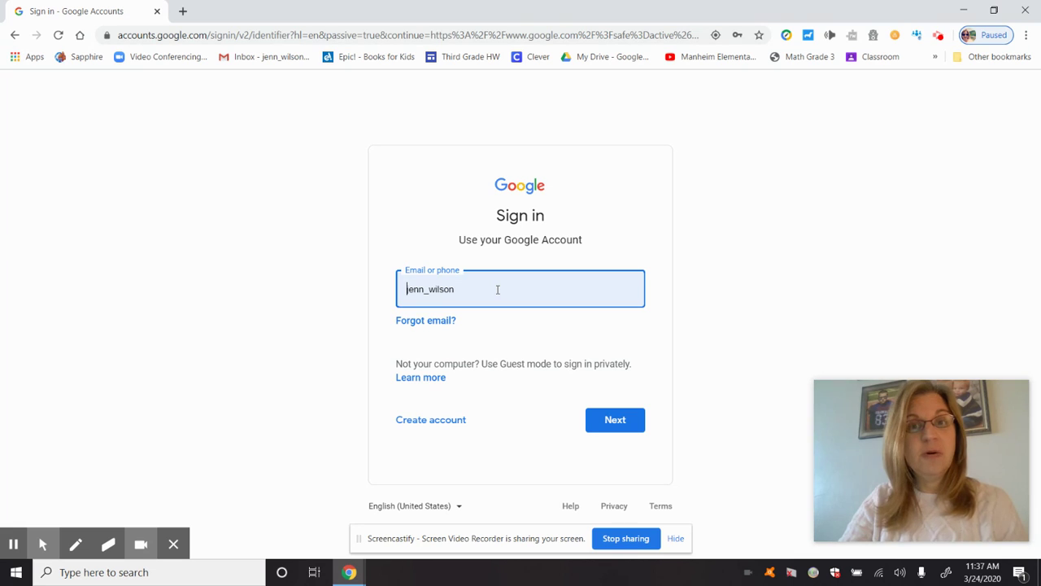
left_click(488, 287)
left_click_drag(488, 287, 394, 293)
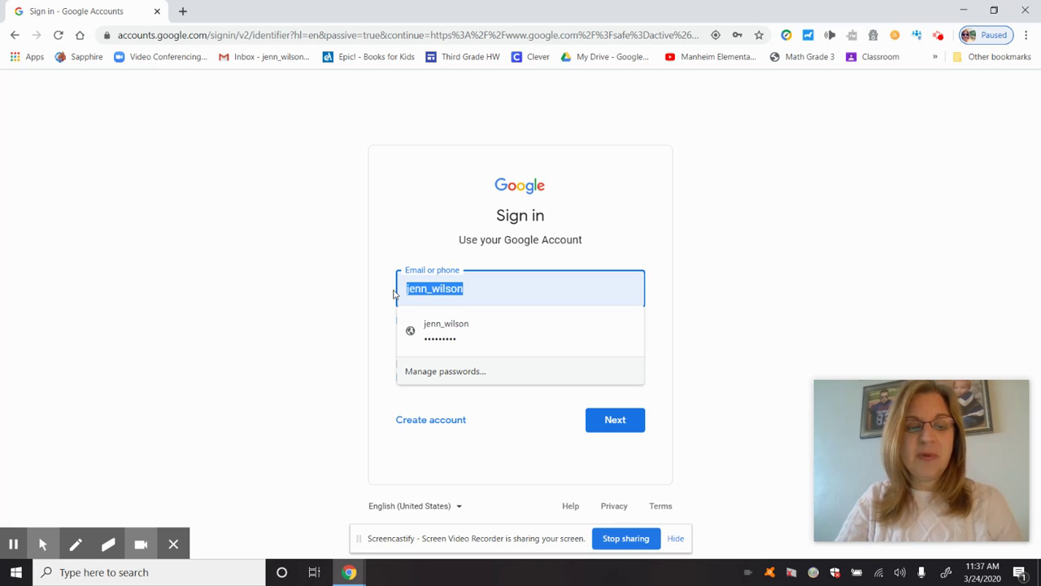
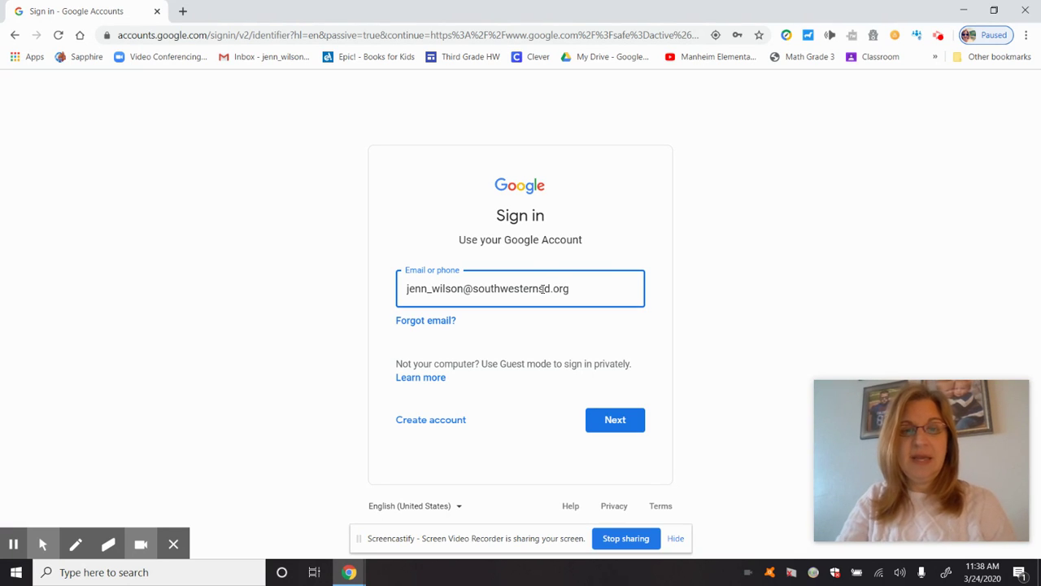
Enter the full school email address, submit it, and select the autofilled password
left_click_drag(581, 288, 461, 288)
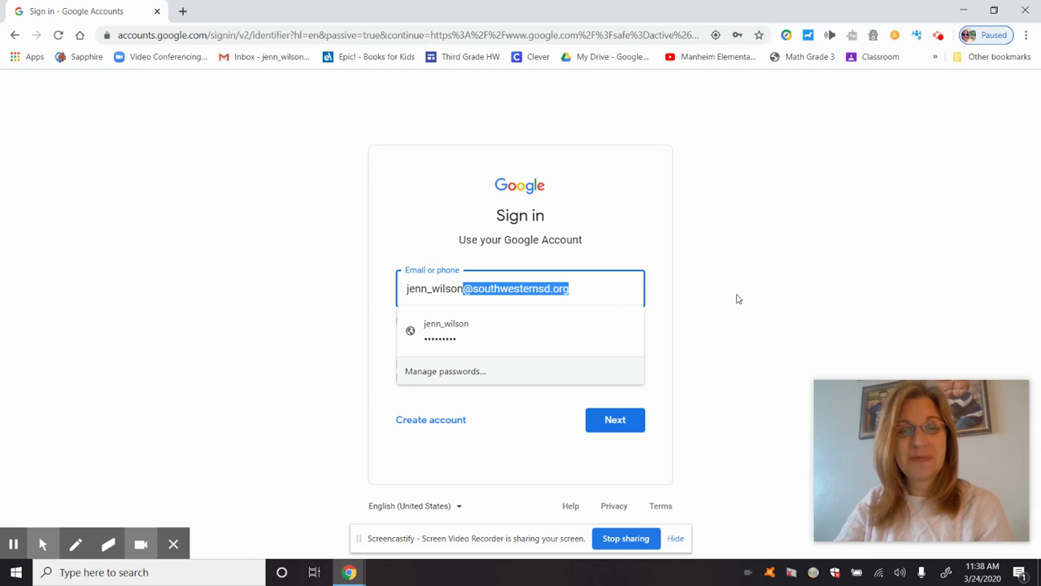
left_click(739, 345)
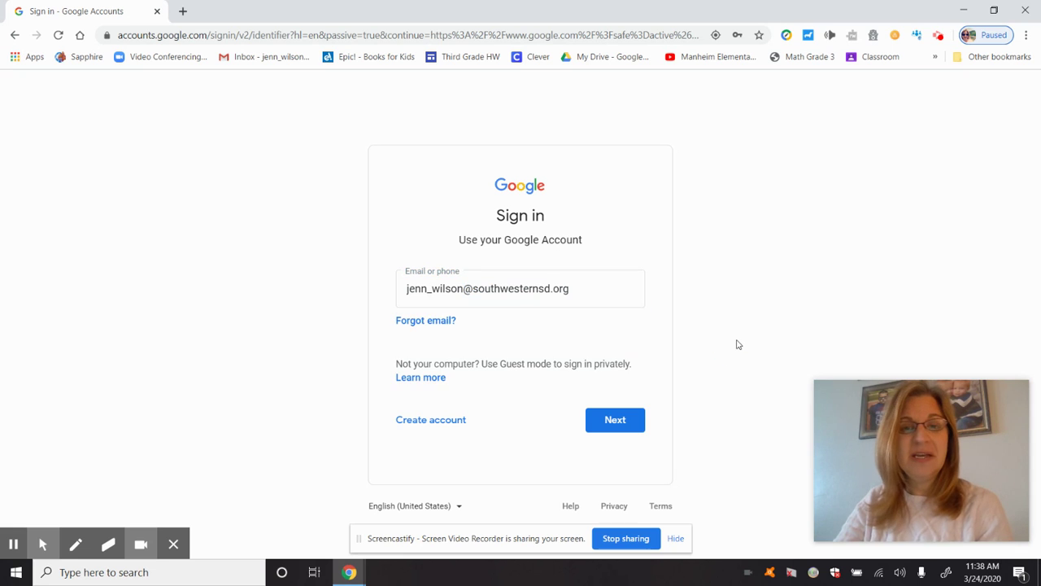
left_click(625, 422)
left_click_drag(553, 297, 356, 299)
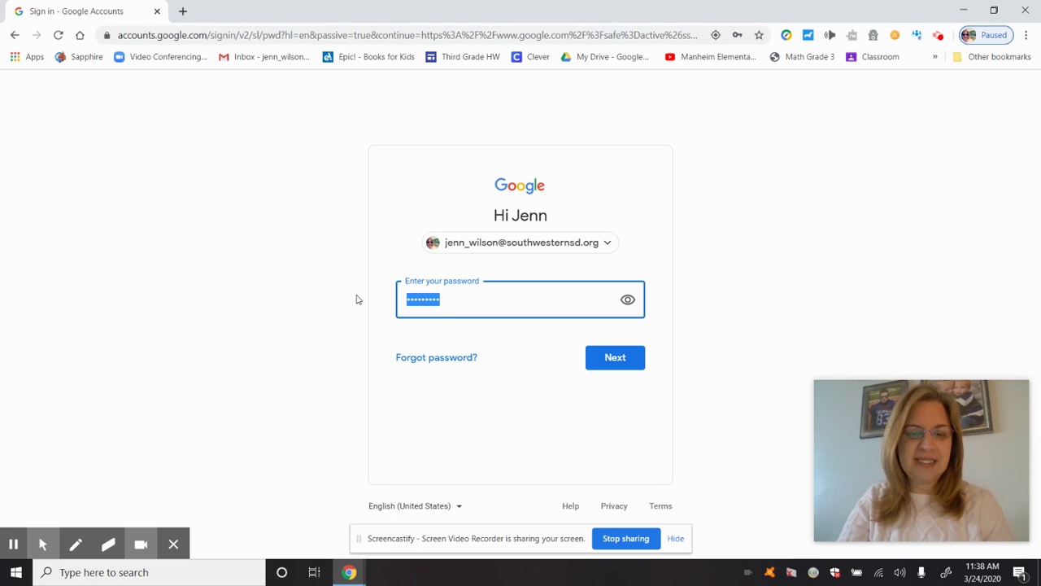
Retype the account password and submit it to finish signing in
type("••••••••")
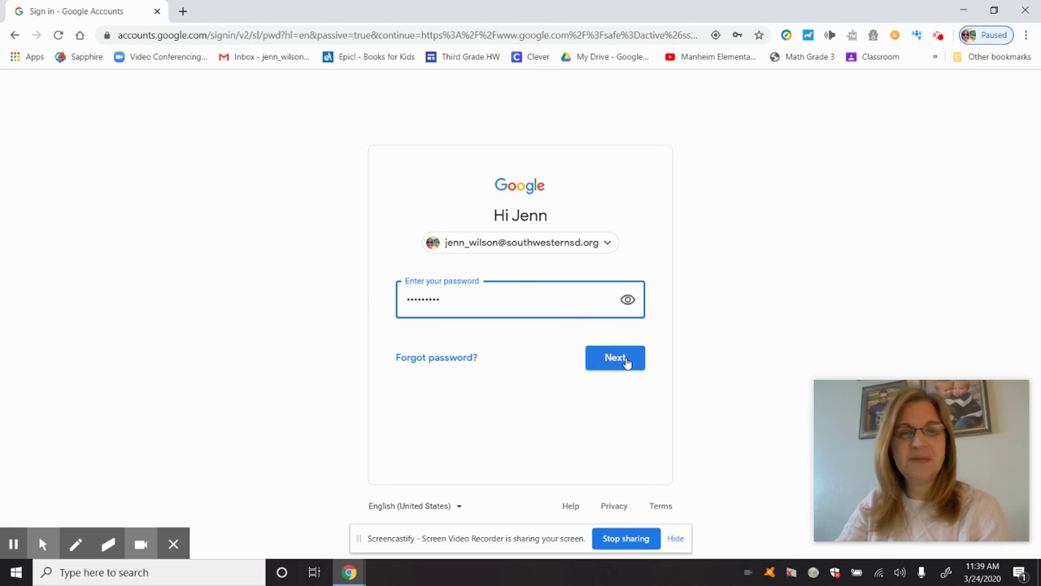
left_click(626, 362)
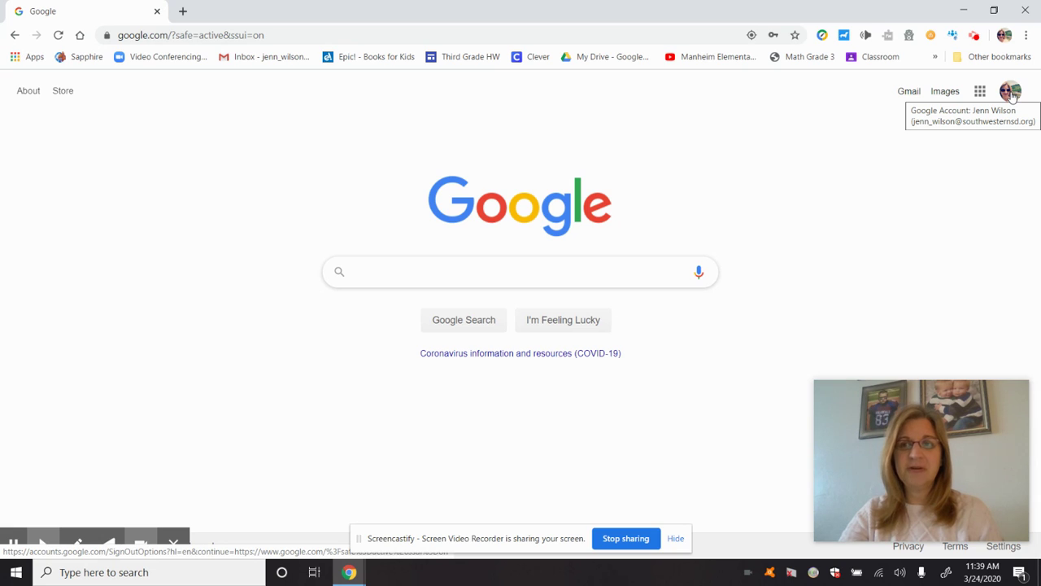
left_click(1011, 92)
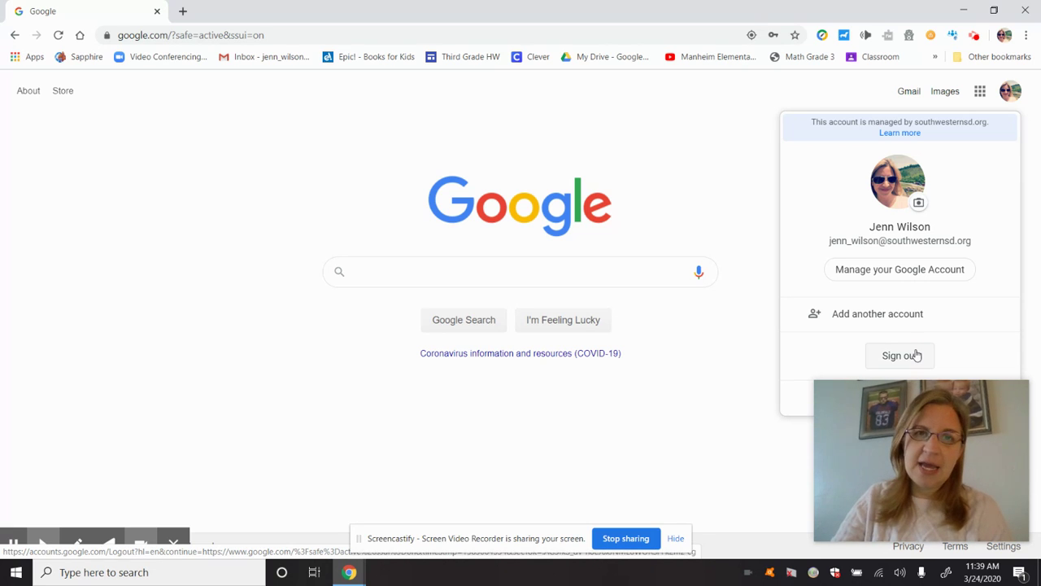
left_click(653, 156)
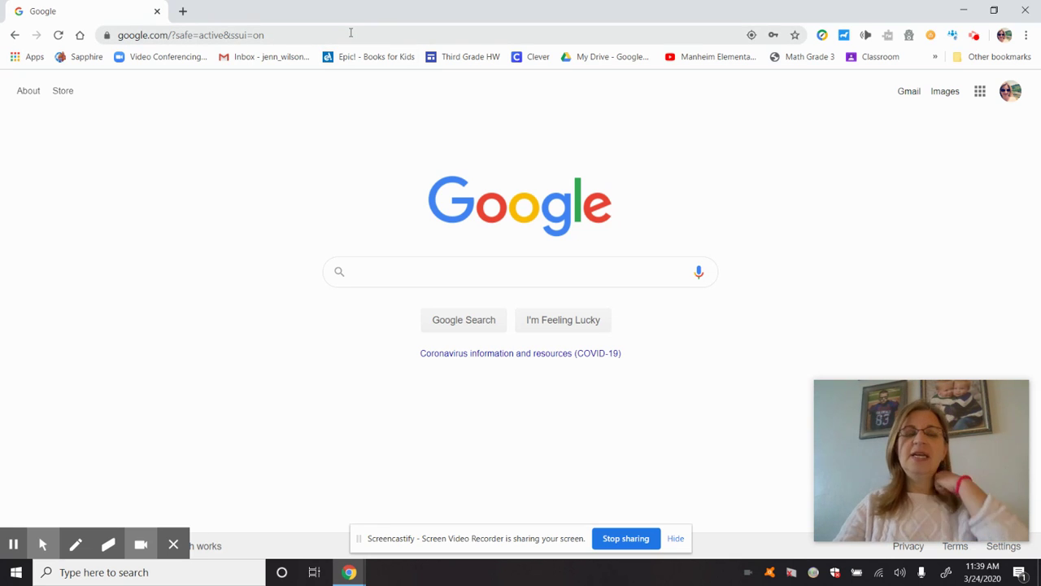
Enter swvibe.swsd.k12.pa.us as the new web address
left_click(351, 33)
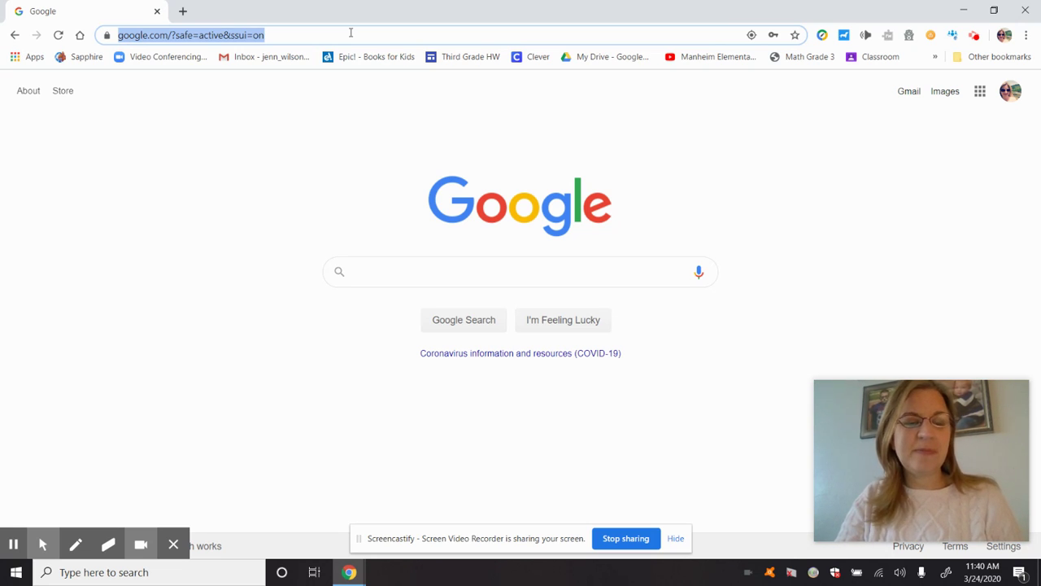
type("sw")
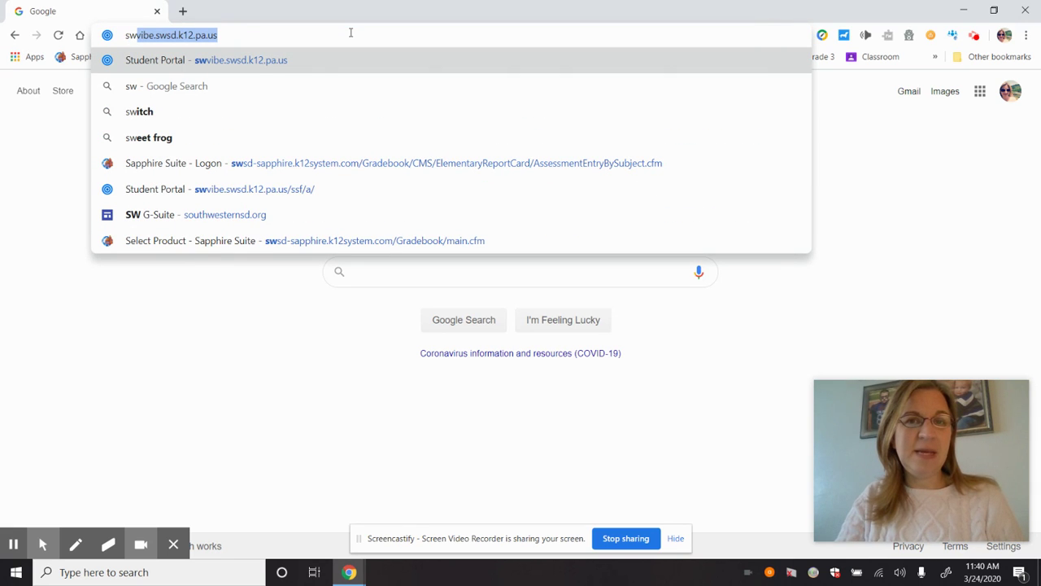
type("vibe")
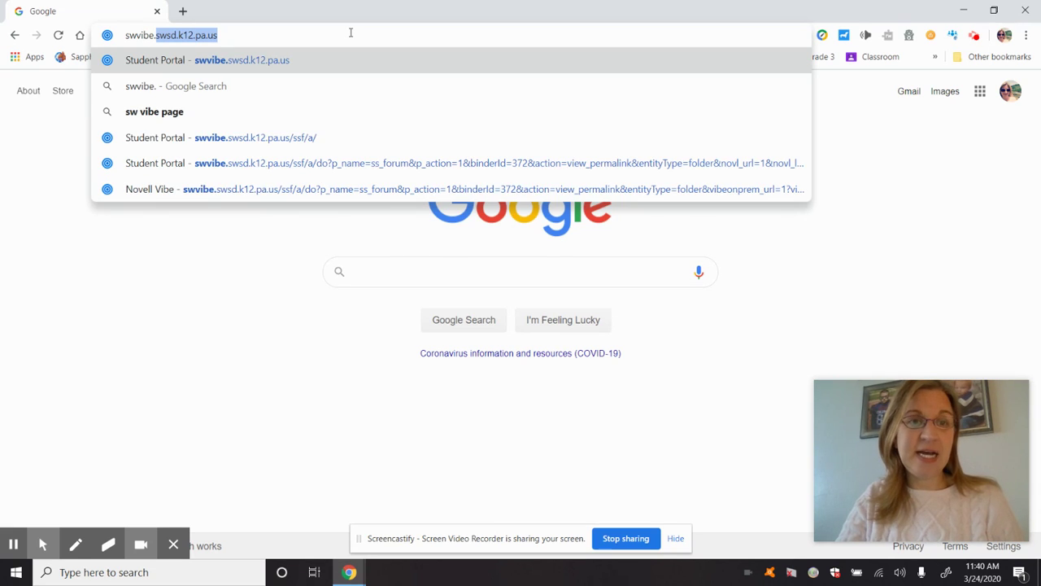
type(".sw")
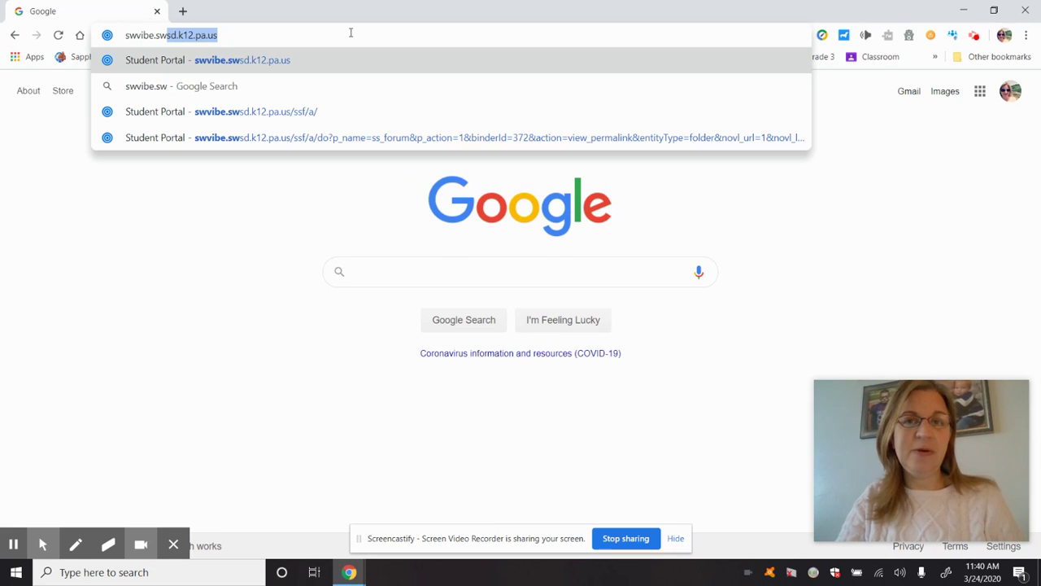
type("sd.")
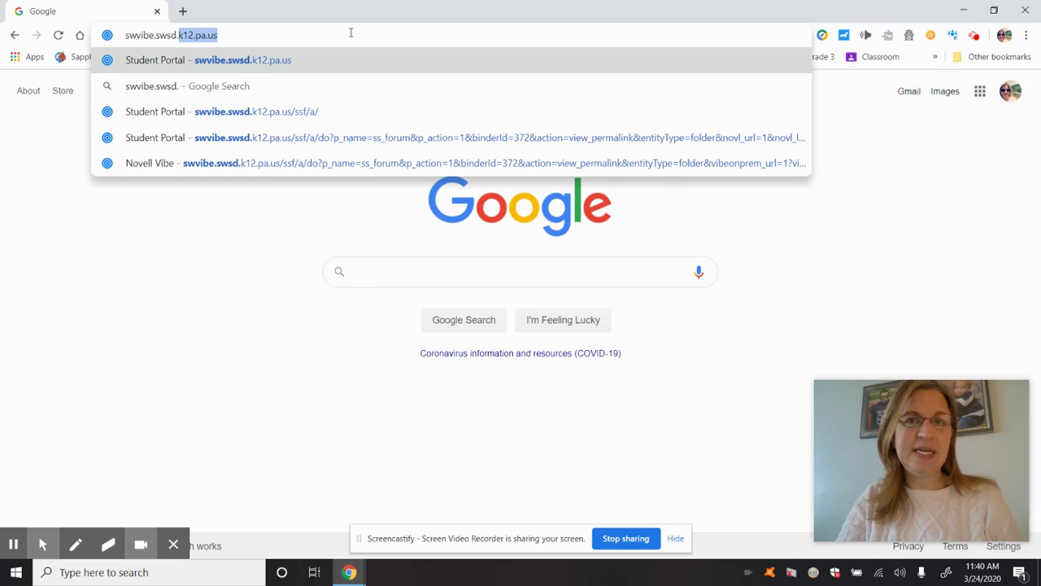
type("k1")
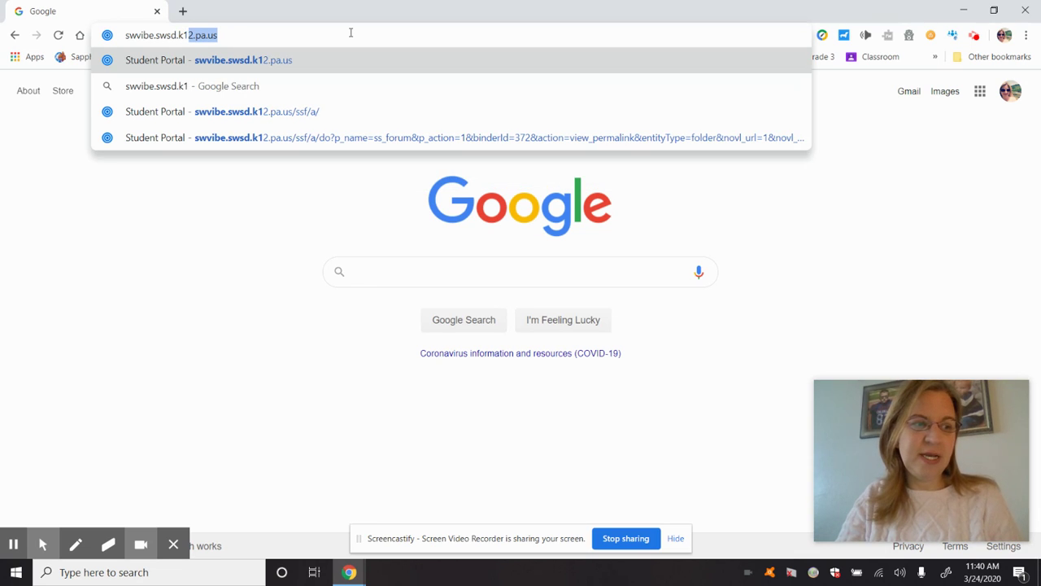
type("2.pa.")
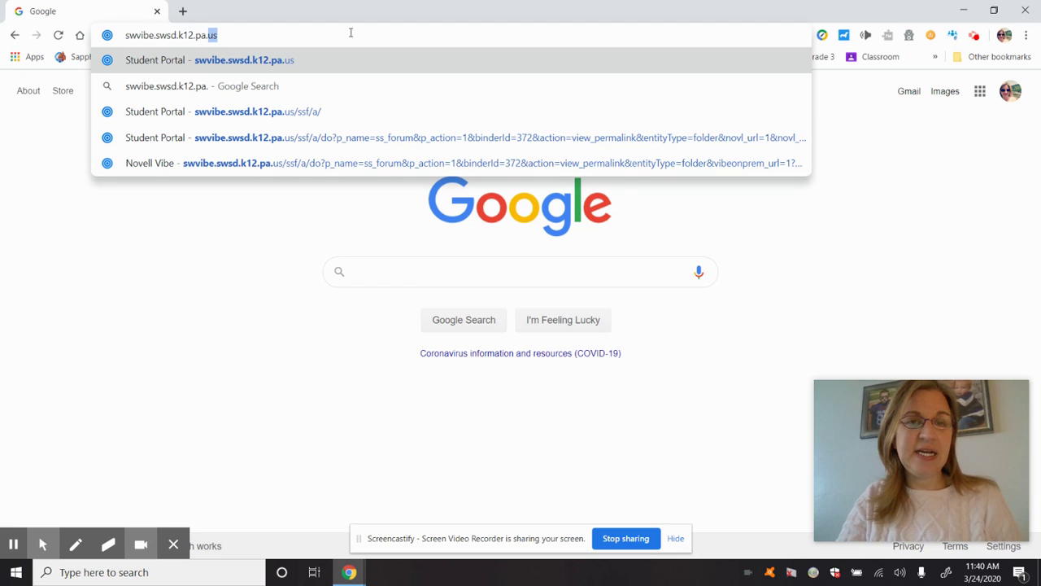
type("us")
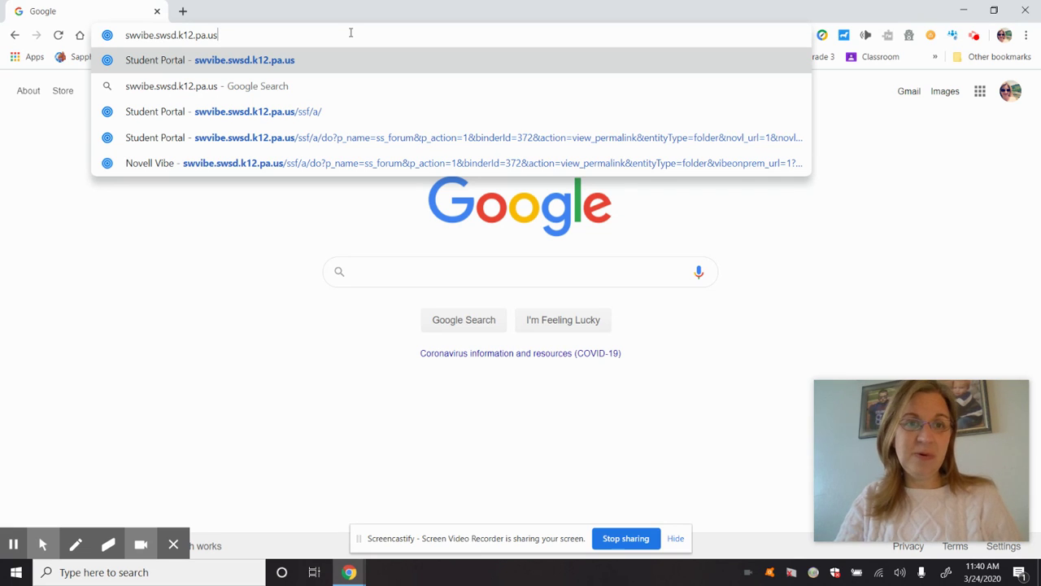
Load the swvibe.swsd.k12.pa.us district Learner Portal page
key("Return")
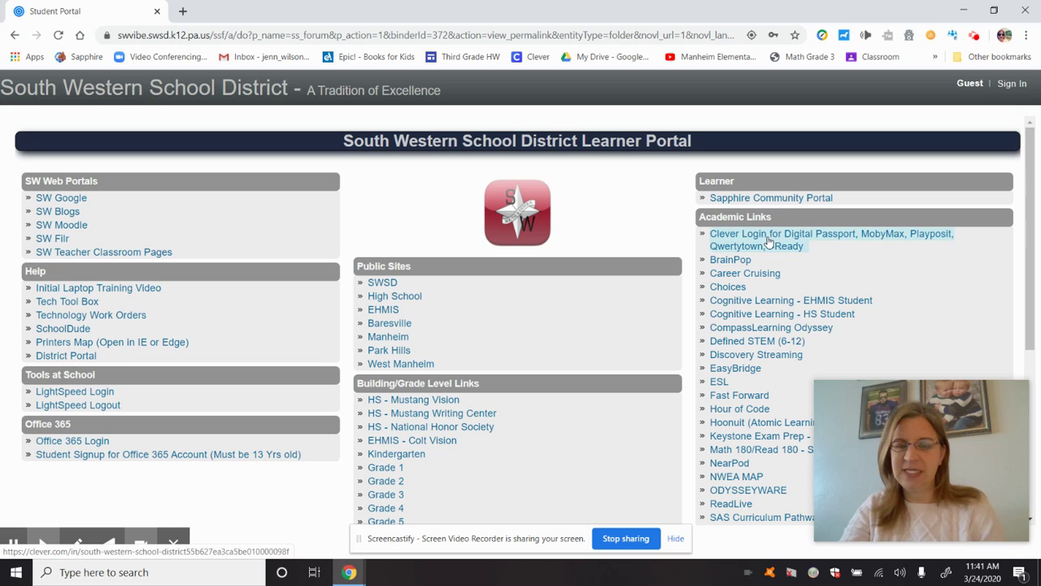
Open the 'Clever Login for Digital Passport, MobyMax…' link under Academic Links
left_click(756, 236)
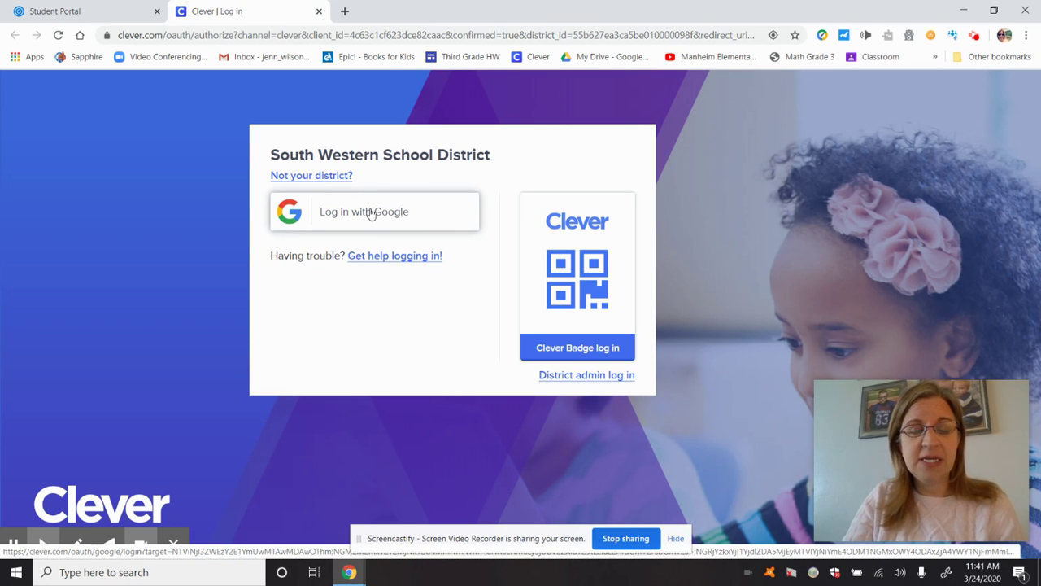
Log in to Clever with Google and open the class's homeroom teacher page
left_click(371, 213)
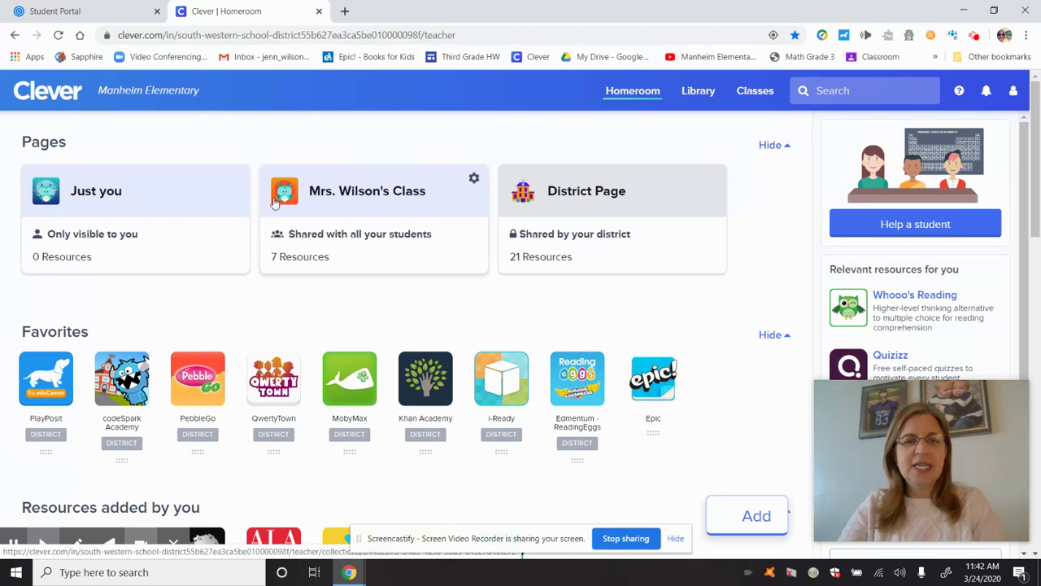
left_click(343, 196)
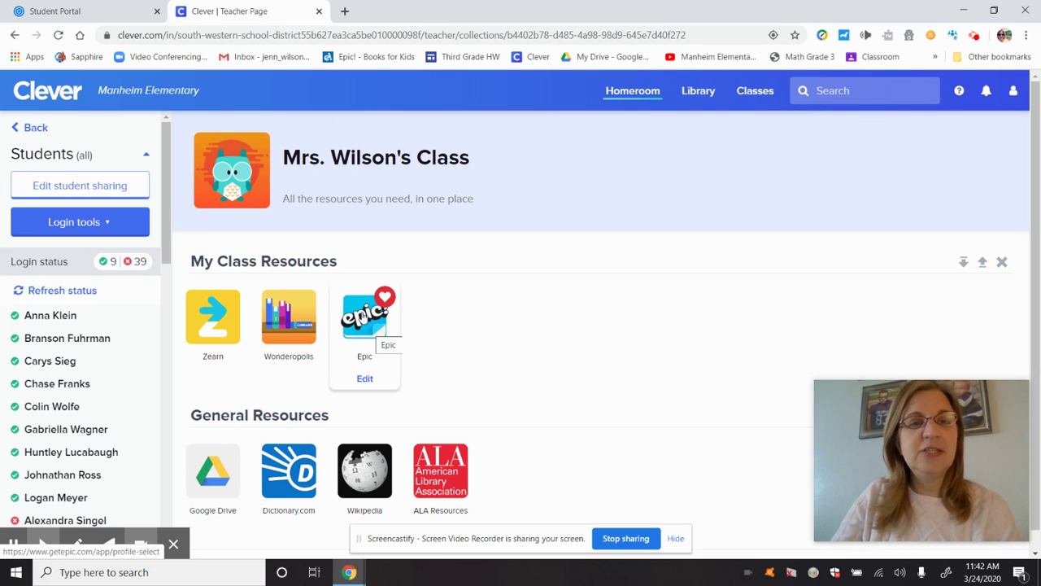
Go back from the class teacher page to the main Homeroom page
left_click(25, 130)
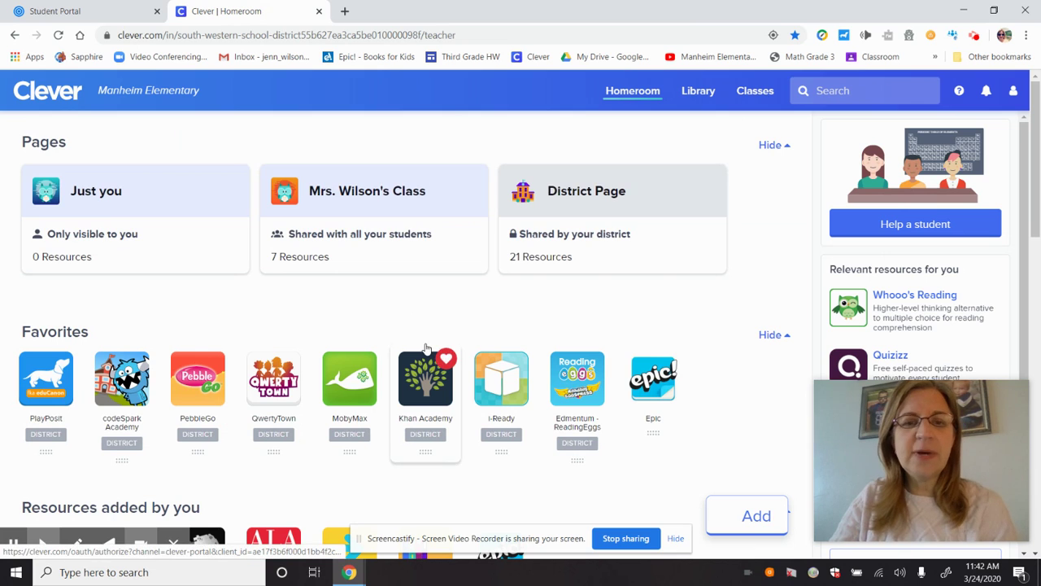
Scroll the Homeroom page down through Coding, Instant Login Applications and Google Apps sections
scroll(425, 348, "down", 2)
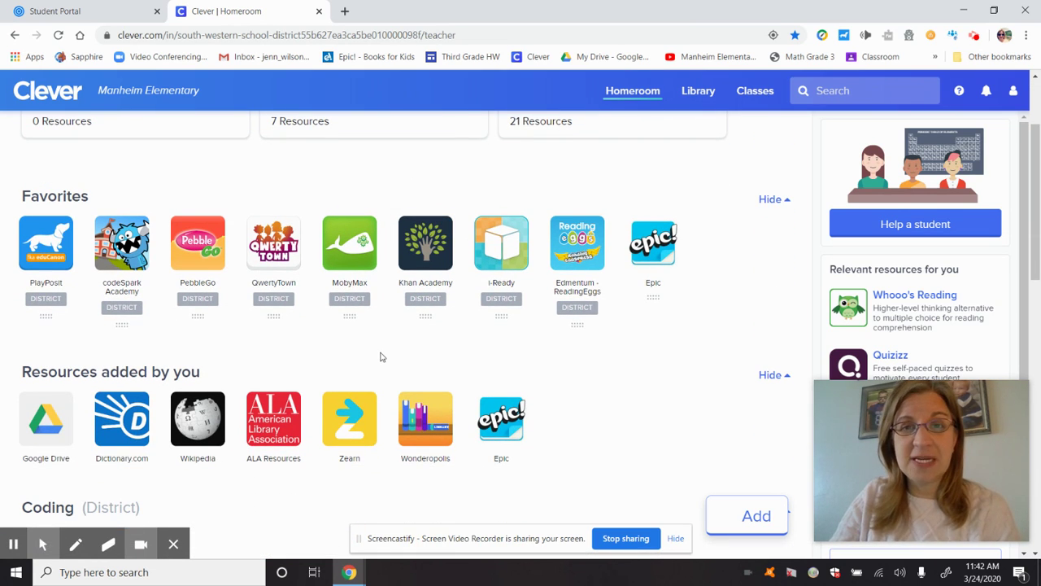
scroll(380, 356, "down", 2)
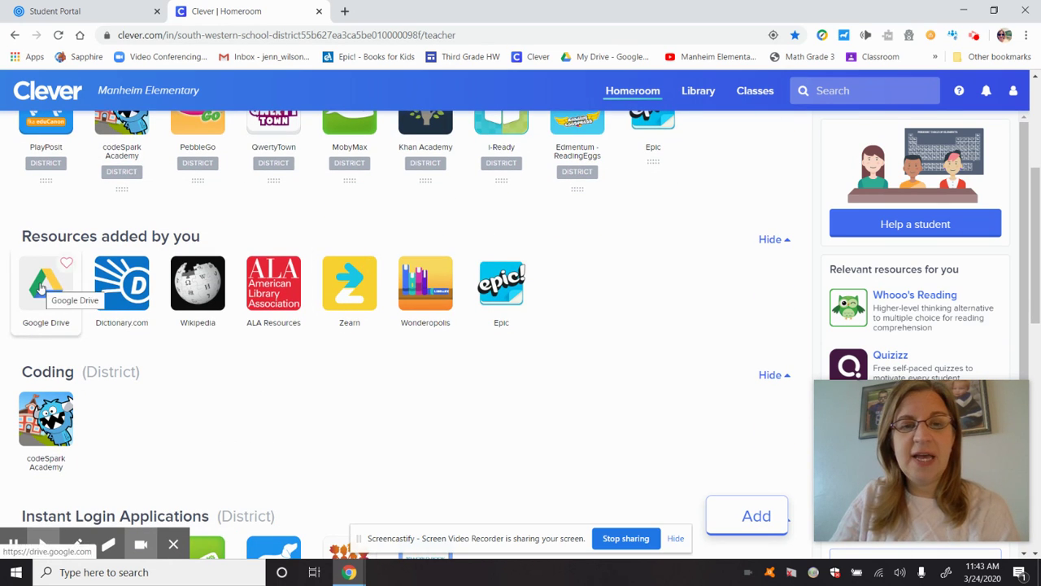
scroll(273, 350, "down", 4)
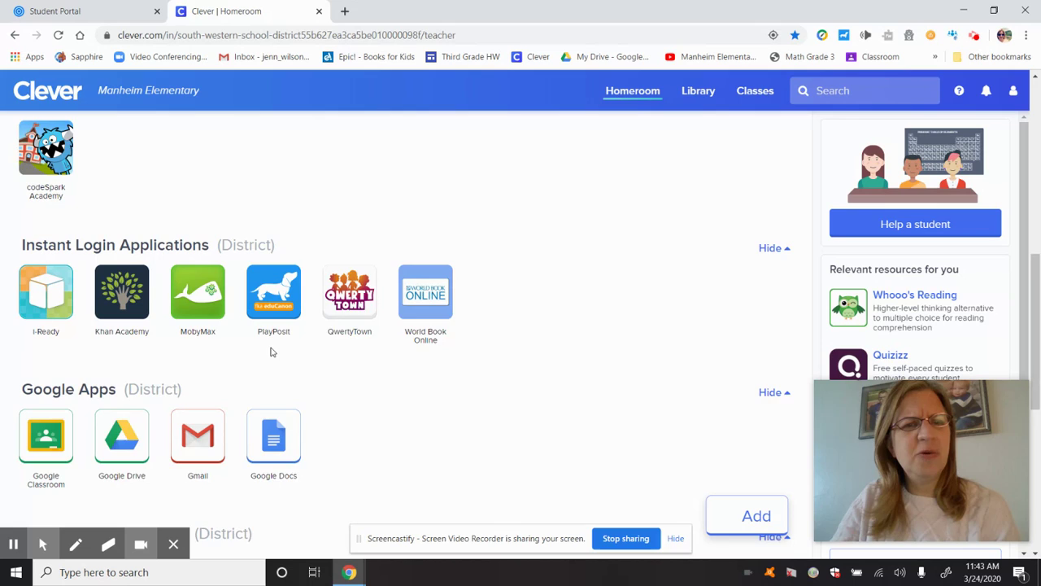
scroll(273, 352, "down", 1)
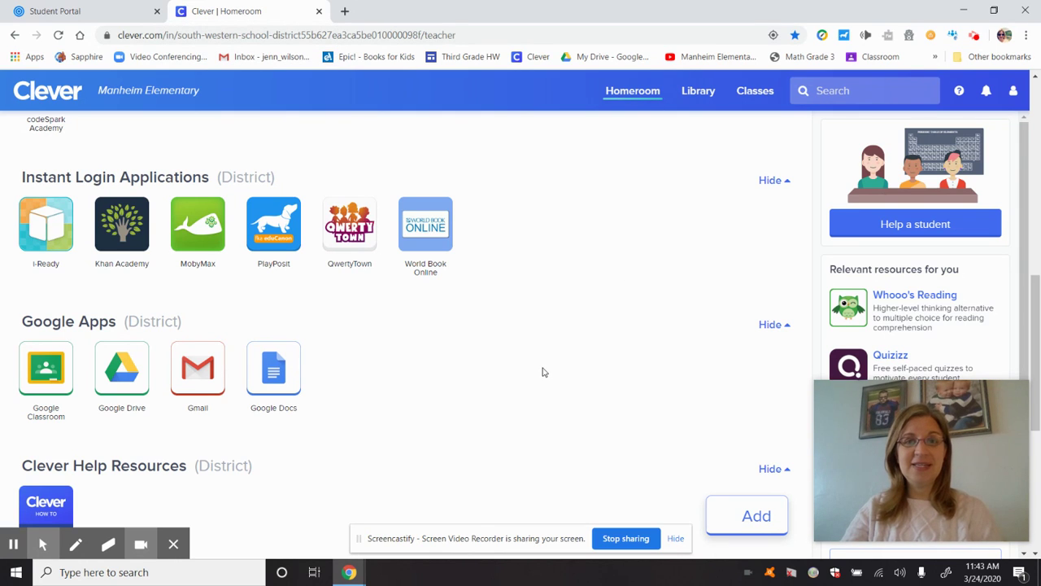
scroll(545, 372, "up", 3)
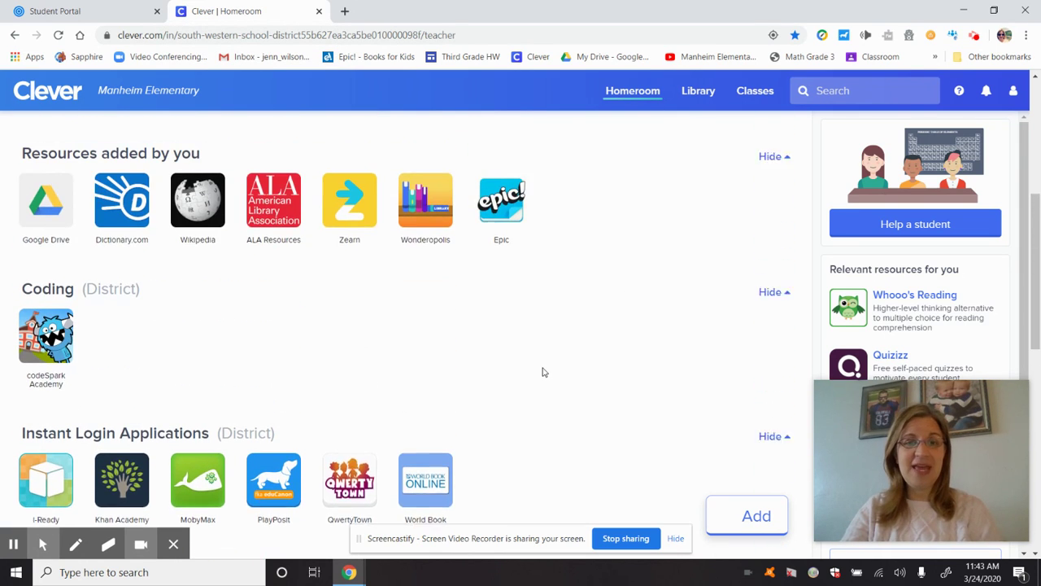
scroll(545, 371, "up", 2)
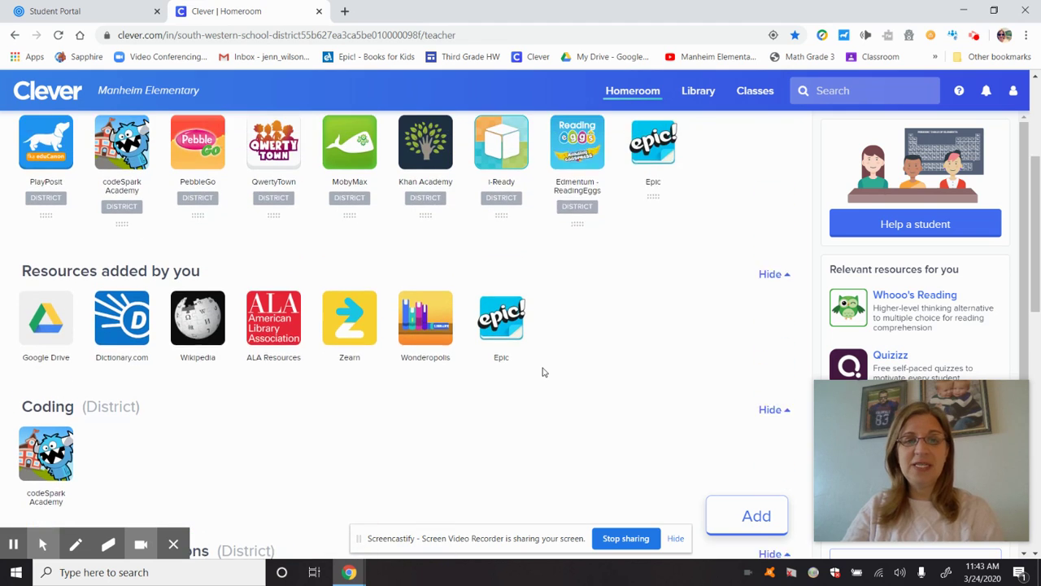